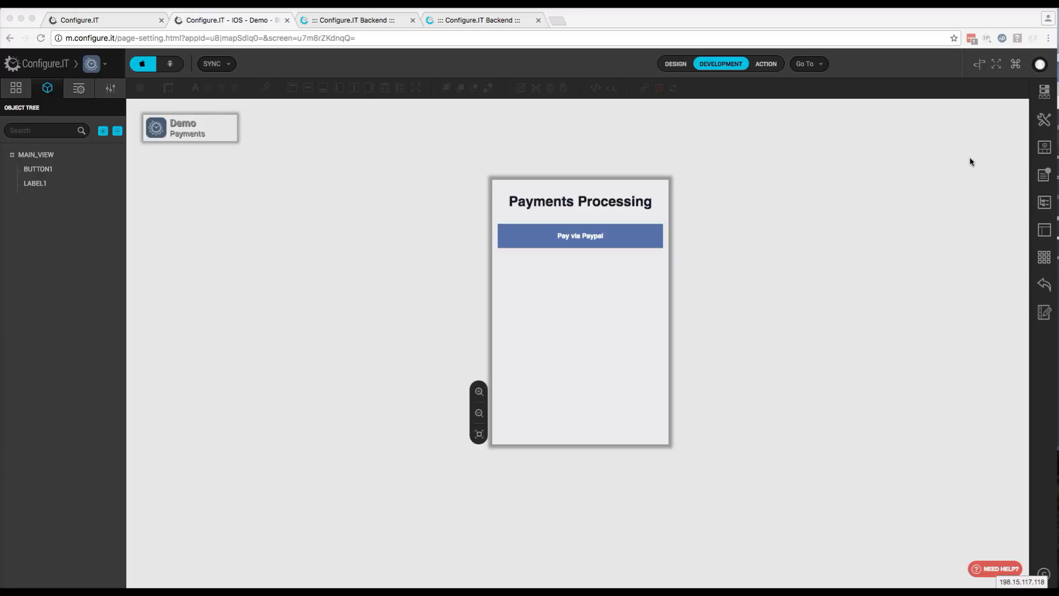
Tick PAYPAL under Third Party Applications, review its Client Id, Receiver Email and environment fields, and save
{"action": "left_click", "coordinate": [847, 316]}
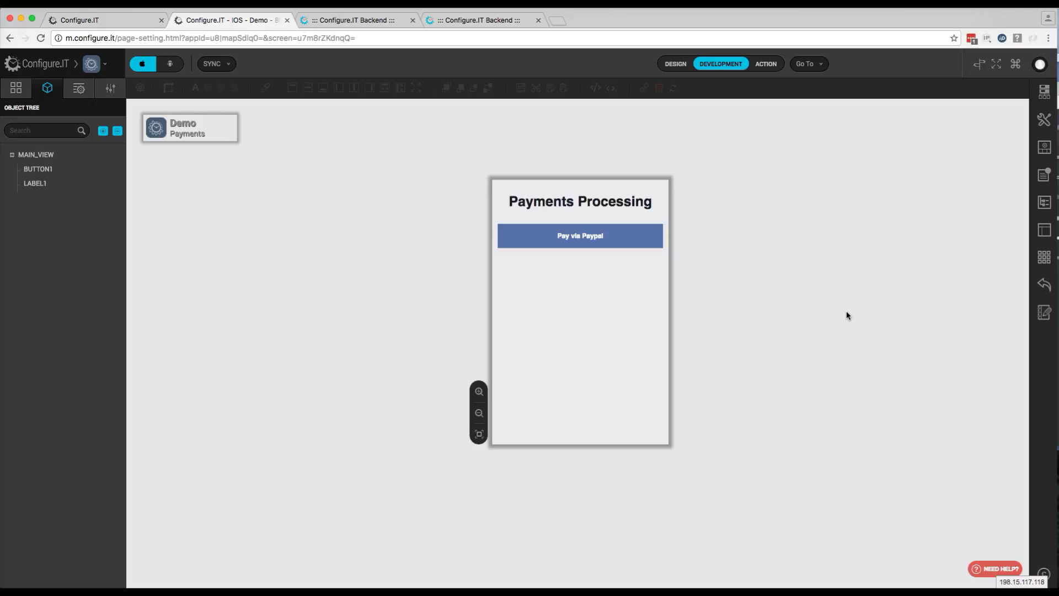
{"action": "left_click", "coordinate": [1047, 206]}
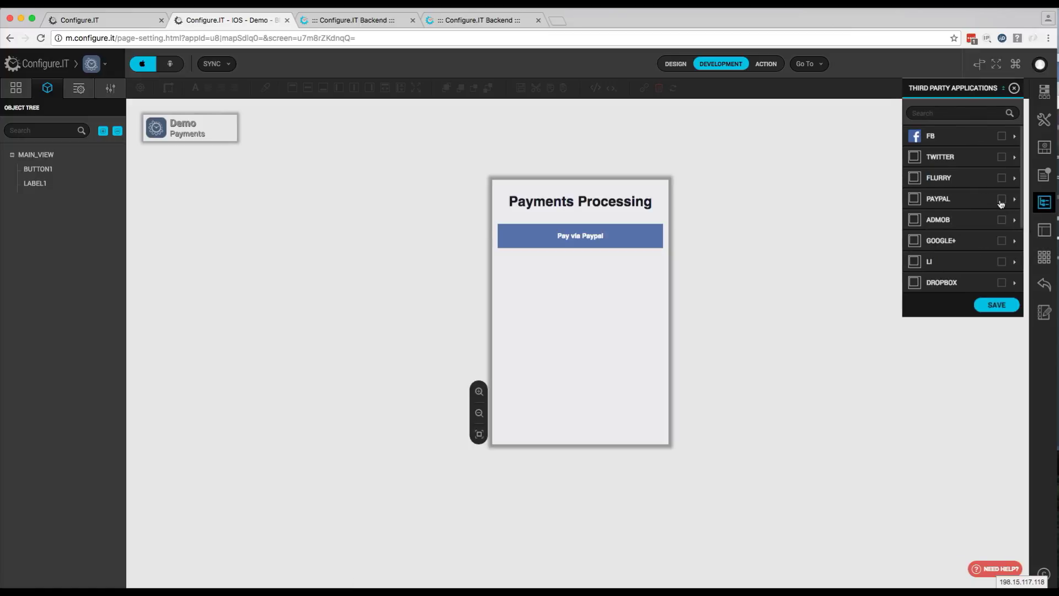
{"action": "left_click", "coordinate": [1001, 200]}
{"action": "left_click", "coordinate": [1014, 199]}
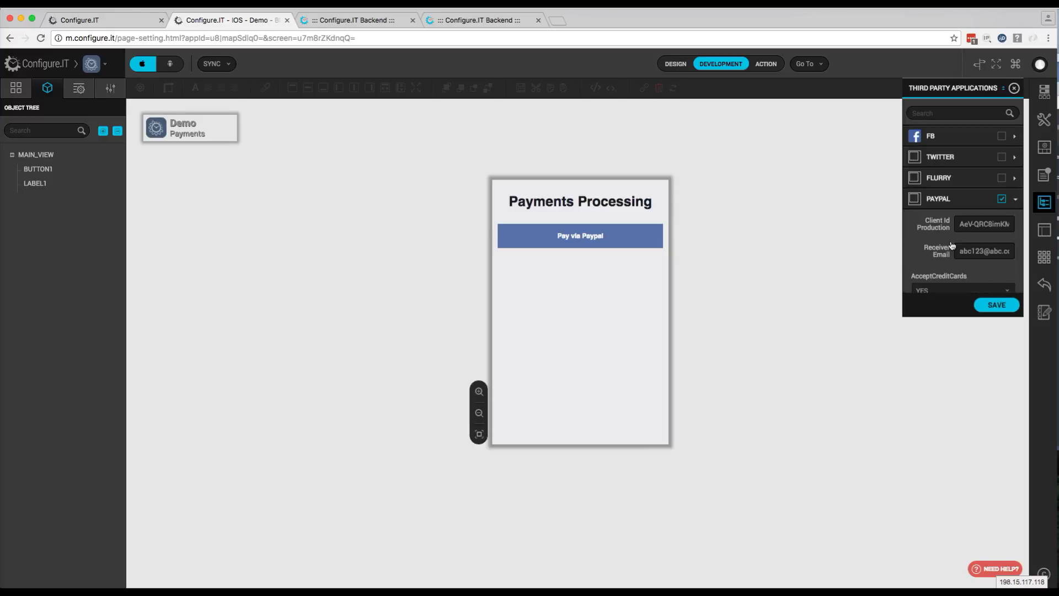
{"action": "scroll", "coordinate": [952, 246], "scroll_direction": "down", "scroll_amount": 5}
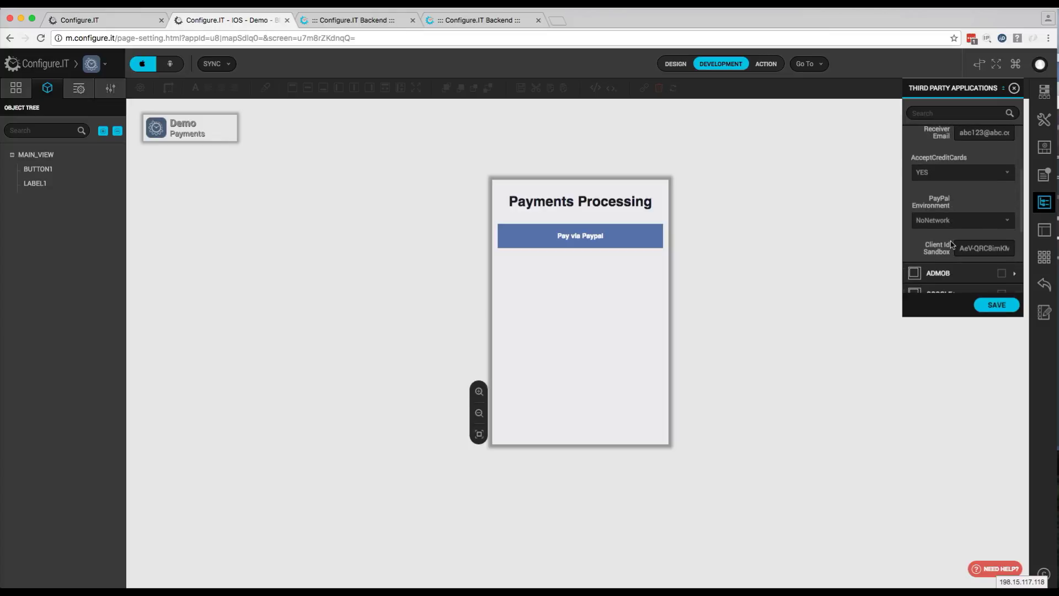
{"action": "scroll", "coordinate": [952, 245], "scroll_direction": "up", "scroll_amount": 1}
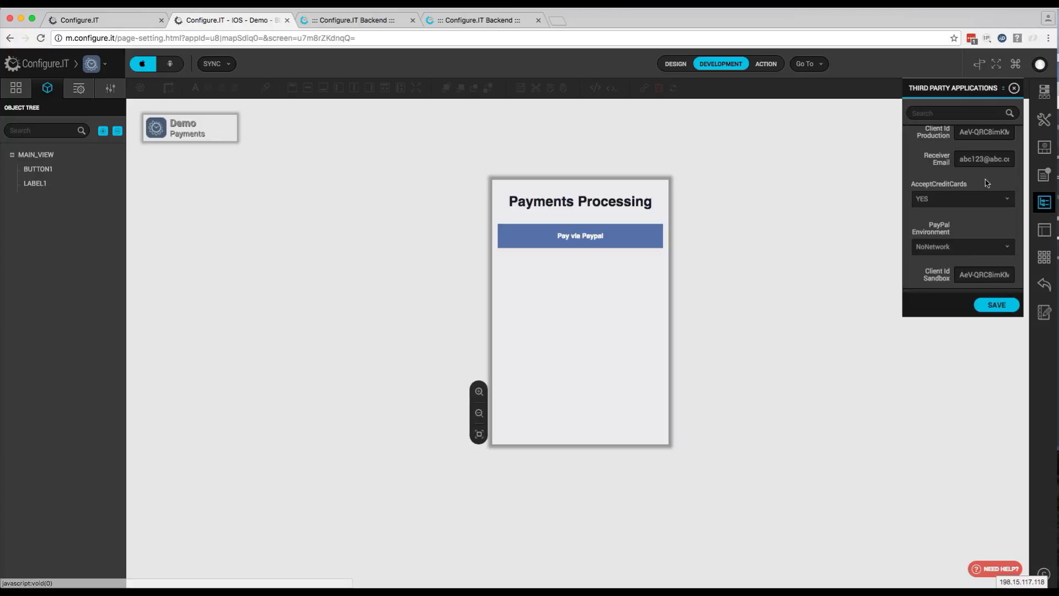
{"action": "scroll", "coordinate": [962, 196], "scroll_direction": "up", "scroll_amount": 1}
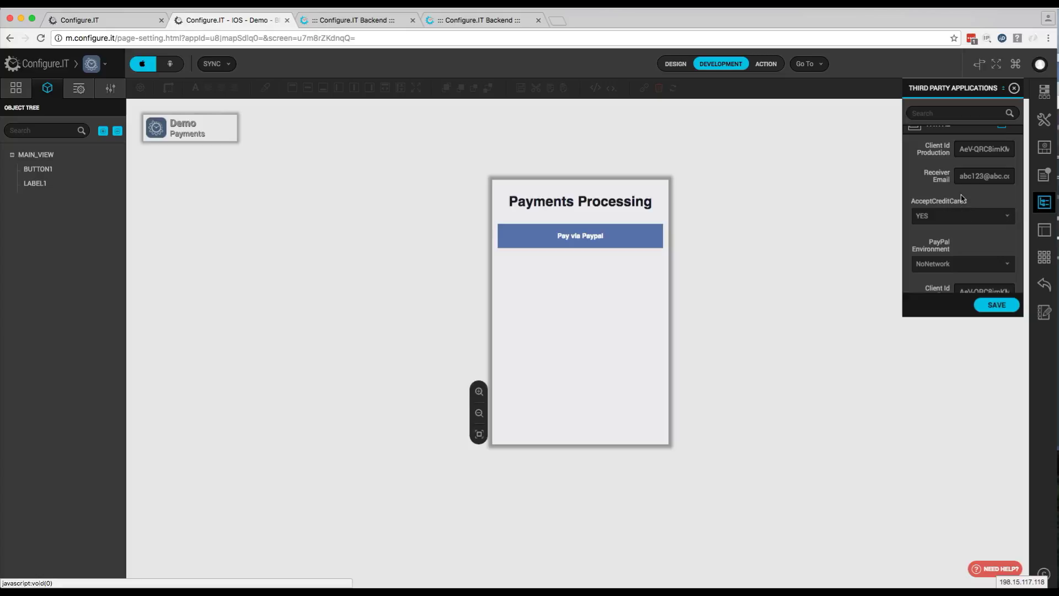
{"action": "scroll", "coordinate": [961, 198], "scroll_direction": "up", "scroll_amount": 1}
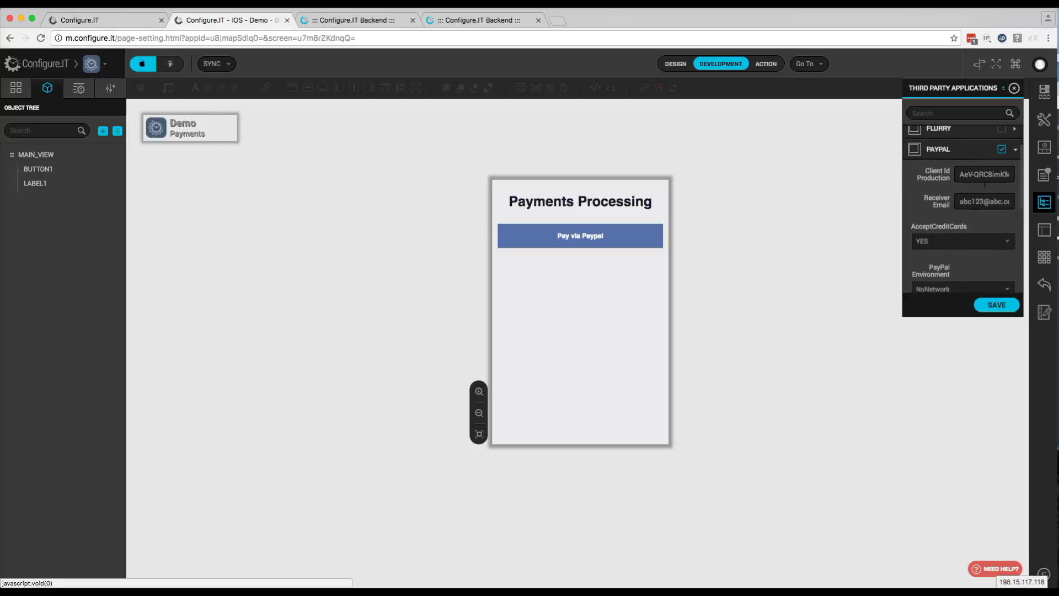
{"action": "left_click", "coordinate": [996, 306]}
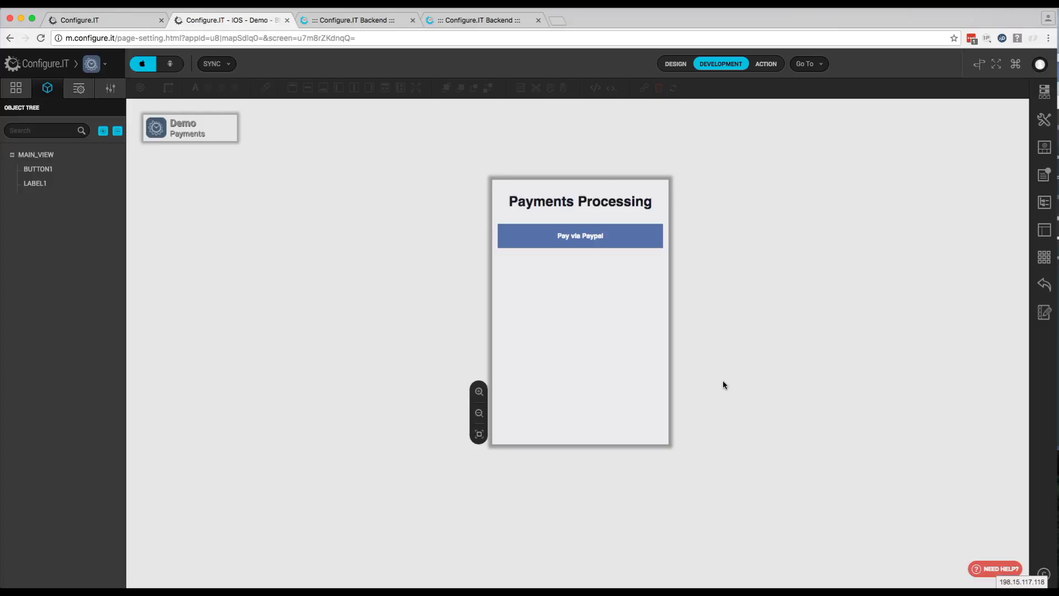
Add a new third-party data source using the PayPal Payment API, named PAYPAL_PAYMENT
{"action": "left_click", "coordinate": [1043, 91]}
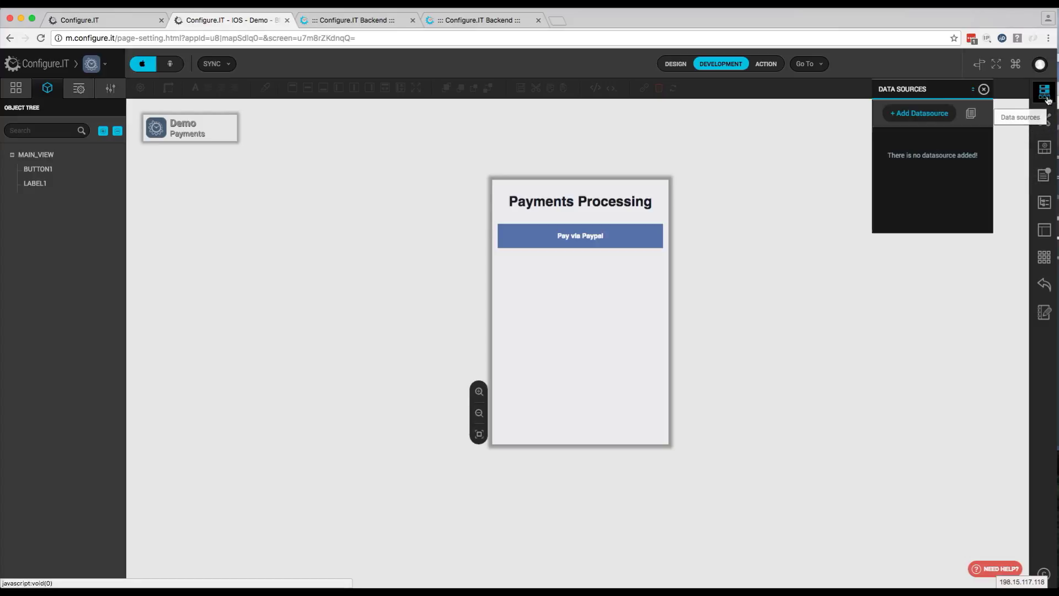
{"action": "left_click", "coordinate": [920, 117]}
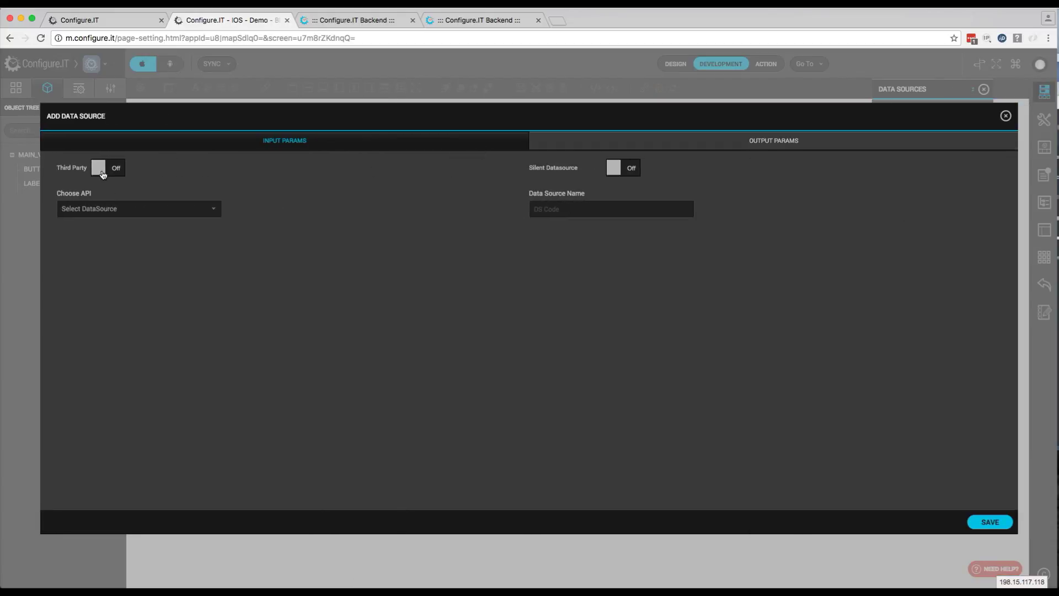
{"action": "left_click", "coordinate": [102, 173]}
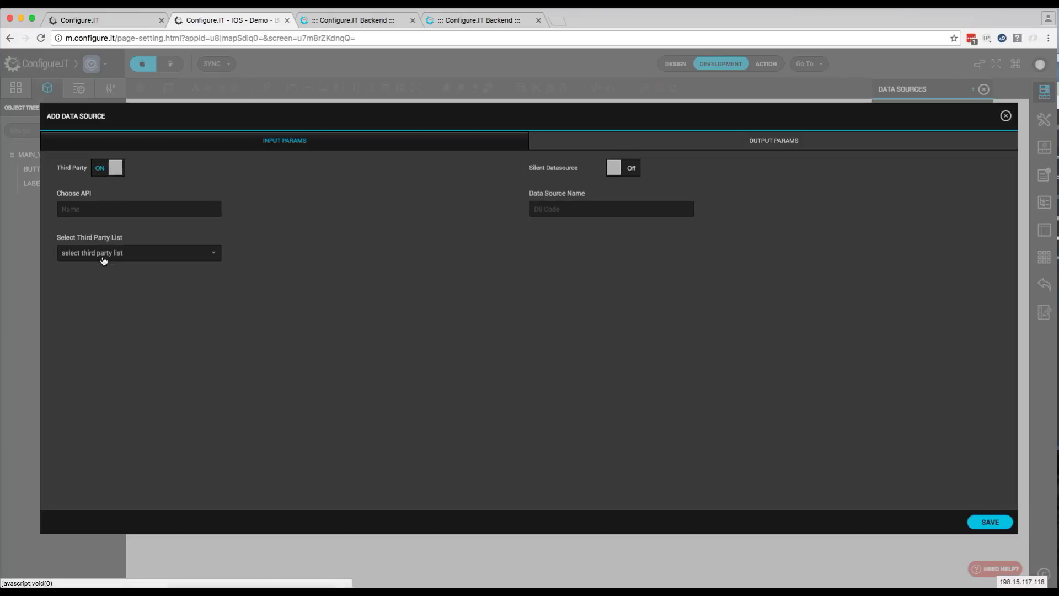
{"action": "left_click", "coordinate": [103, 254]}
{"action": "scroll", "coordinate": [110, 320], "scroll_direction": "down", "scroll_amount": 5}
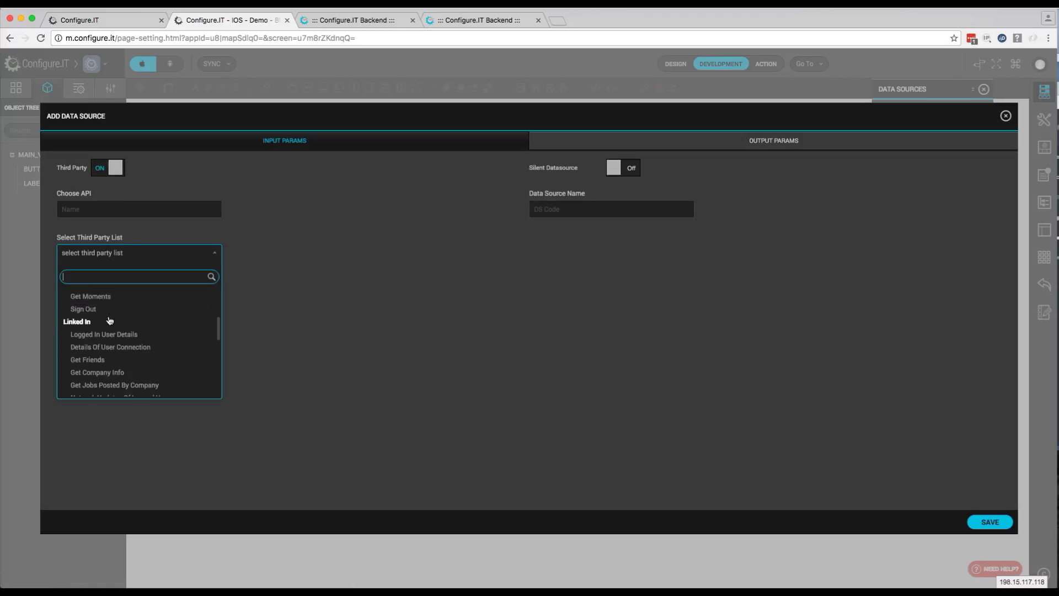
{"action": "scroll", "coordinate": [110, 321], "scroll_direction": "down", "scroll_amount": 5}
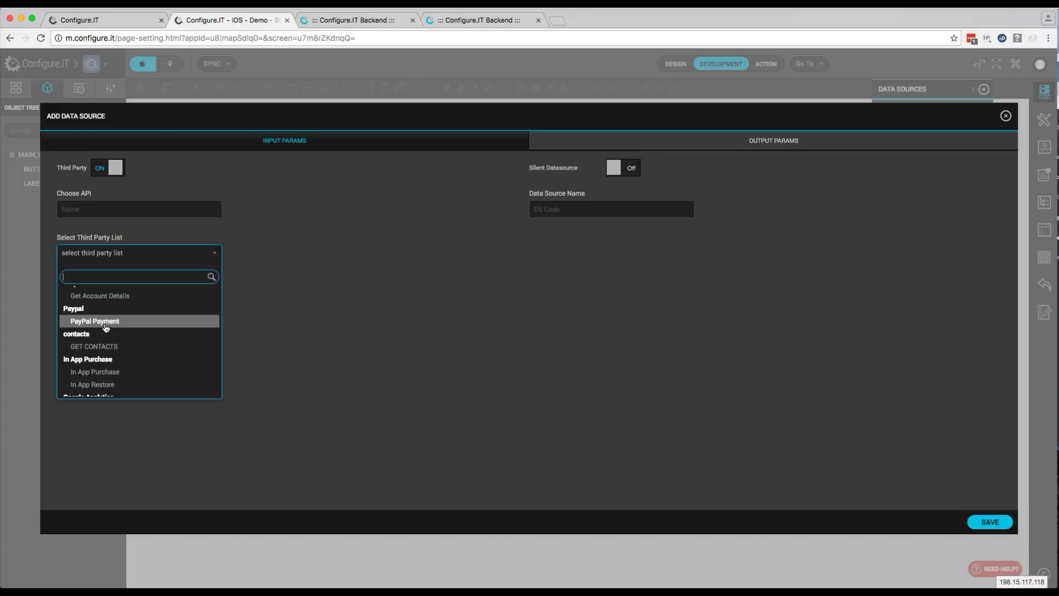
{"action": "left_click", "coordinate": [106, 321]}
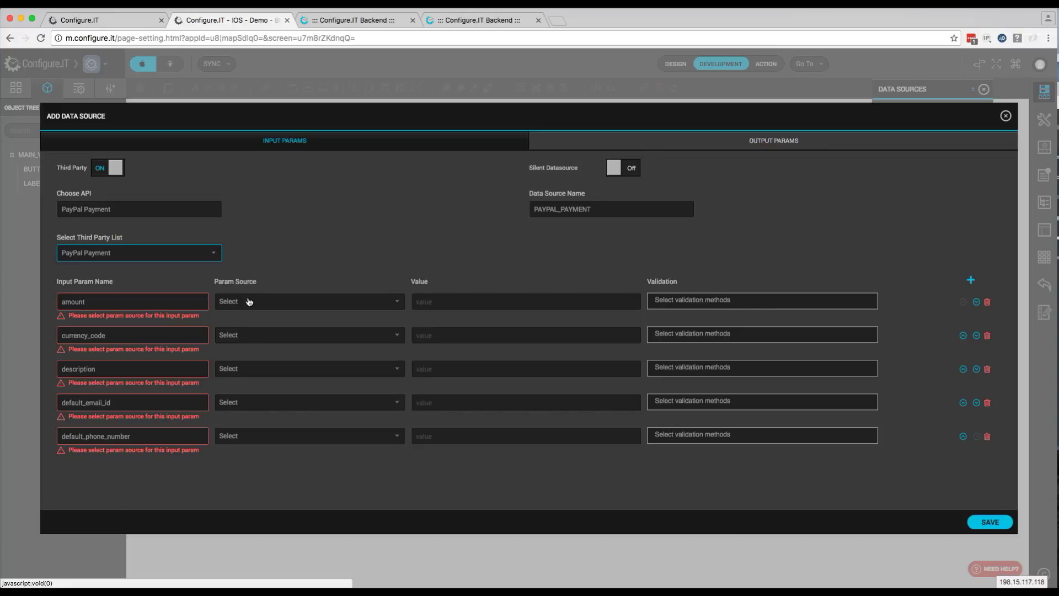
Set static inputs: amount 20, currency_code USD, and description 'Product Description'
{"action": "left_click", "coordinate": [281, 302]}
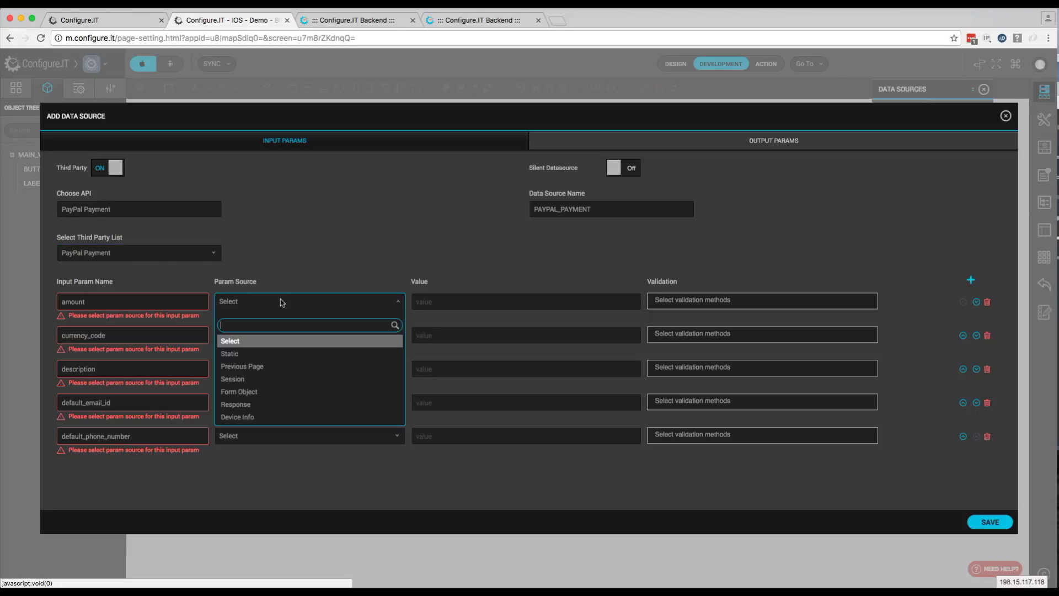
{"action": "left_click", "coordinate": [267, 355]}
{"action": "left_click", "coordinate": [432, 303]}
{"action": "type", "text": "20"}
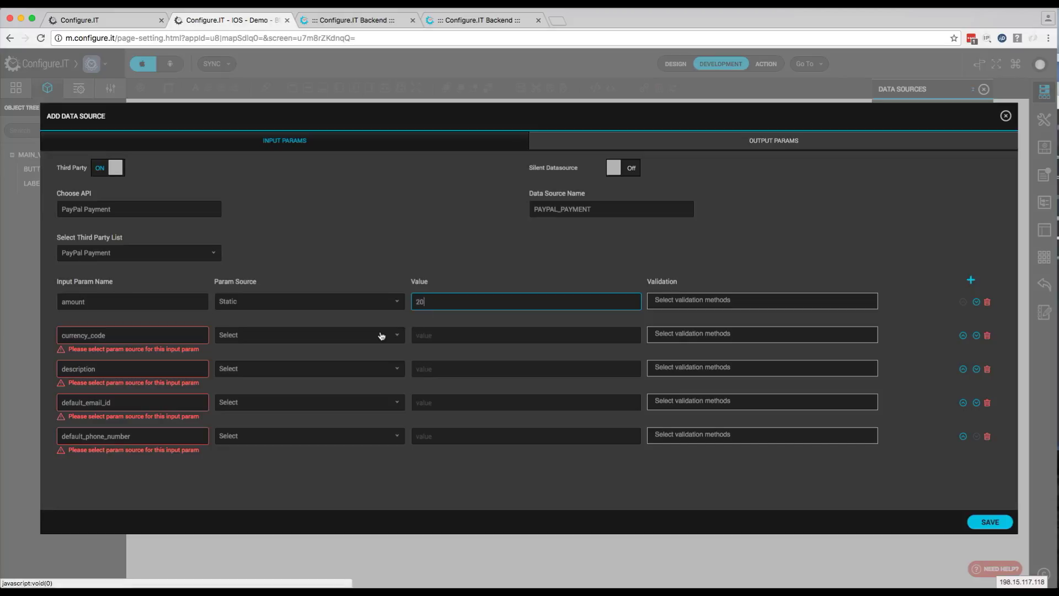
{"action": "left_click", "coordinate": [367, 339]}
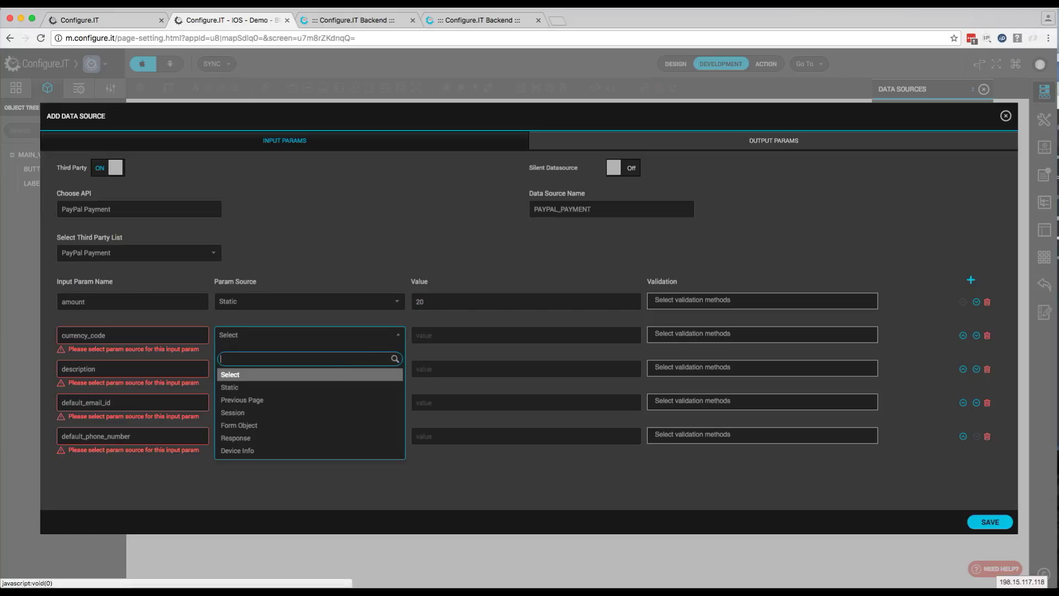
{"action": "left_click", "coordinate": [335, 391]}
{"action": "left_click", "coordinate": [446, 335]}
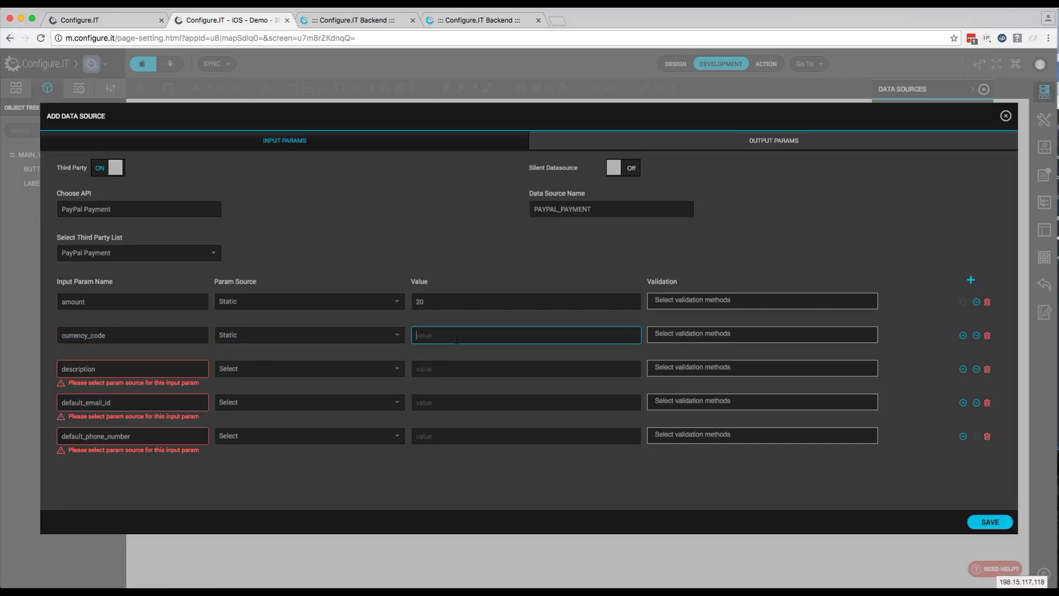
{"action": "type", "text": "USD"}
{"action": "left_click", "coordinate": [373, 371]}
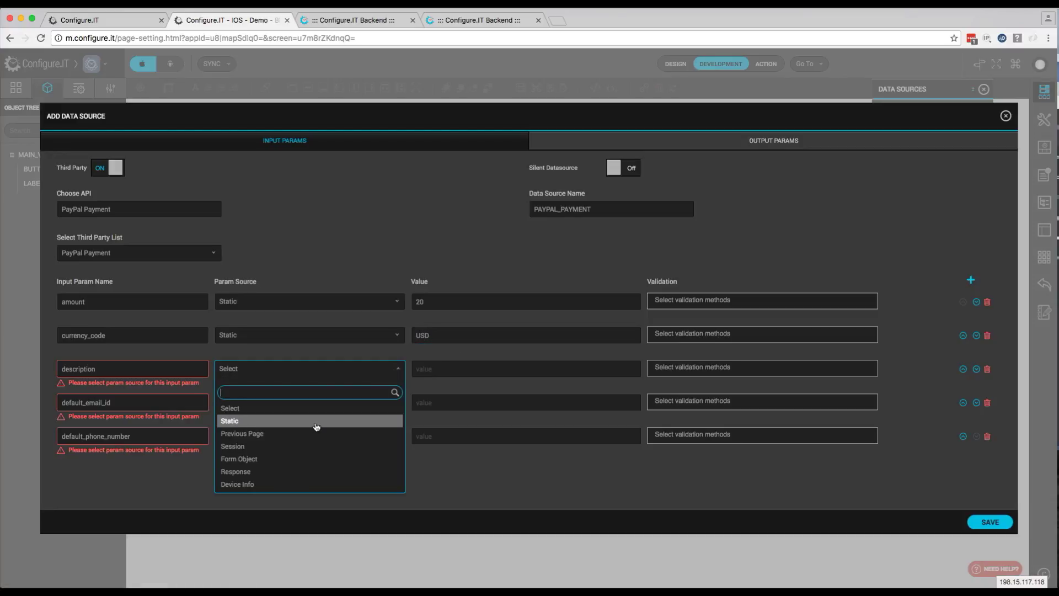
{"action": "left_click", "coordinate": [317, 421]}
{"action": "left_click", "coordinate": [454, 369]}
{"action": "type", "text": "P"}
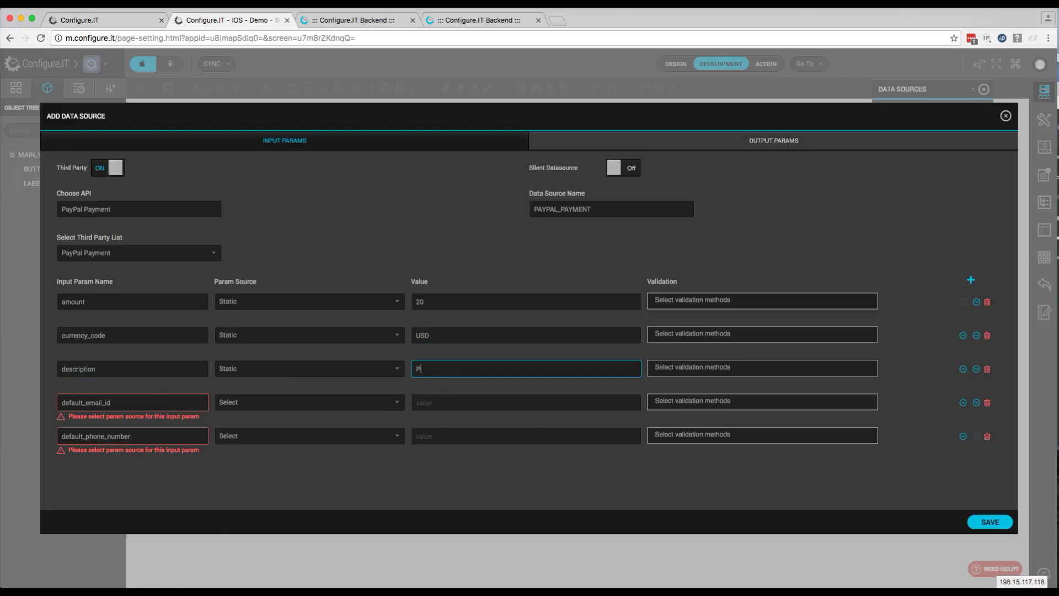
{"action": "type", "text": "roduct Description"}
Give default_email_id and default_phone_number static contact values, then save the data source
{"action": "left_click", "coordinate": [366, 403]}
{"action": "left_click", "coordinate": [351, 456]}
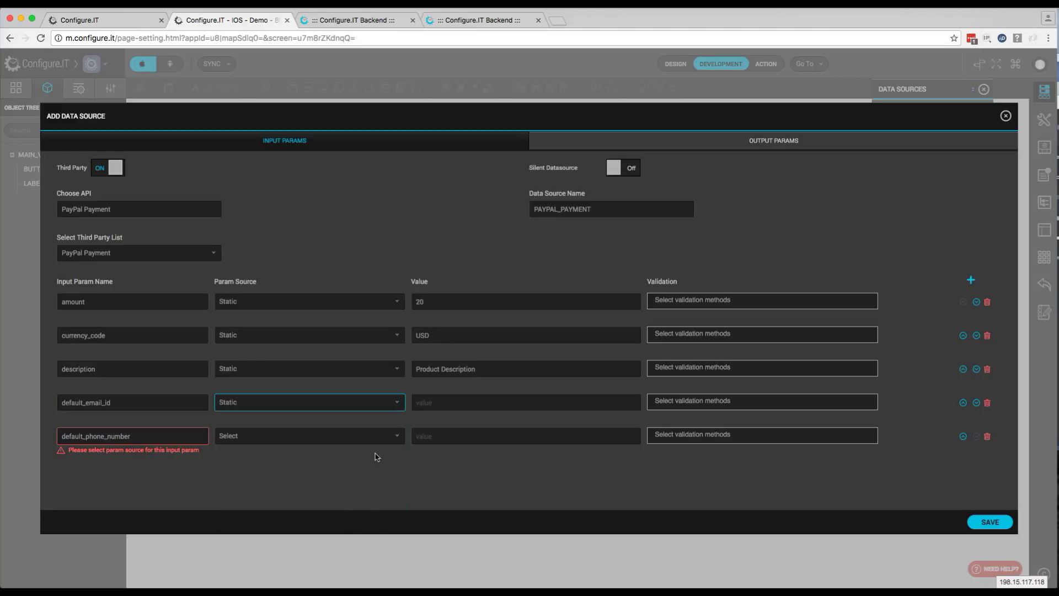
{"action": "left_click", "coordinate": [427, 406]}
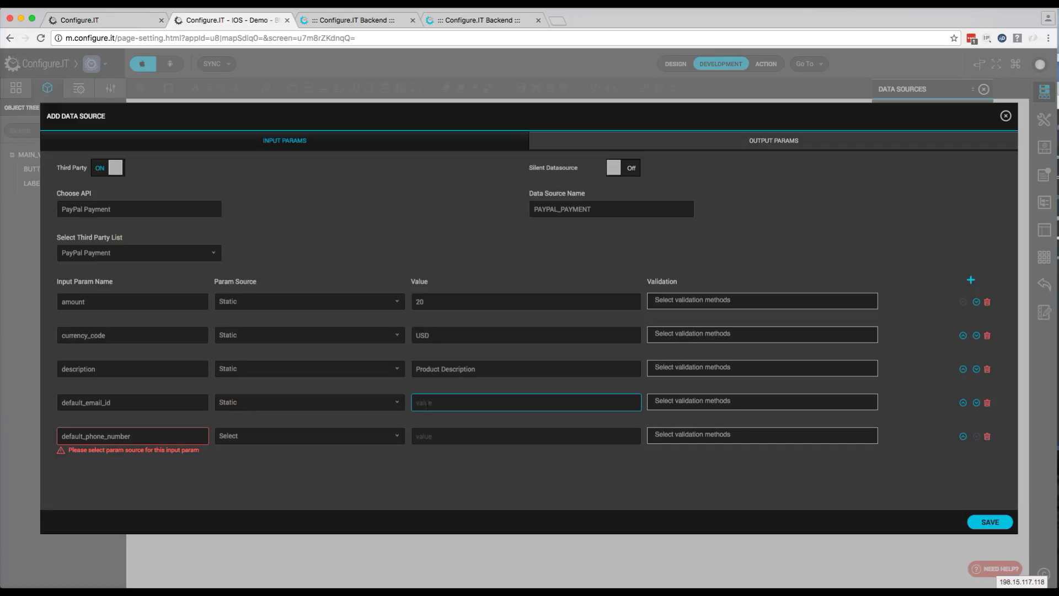
{"action": "left_click", "coordinate": [373, 439]}
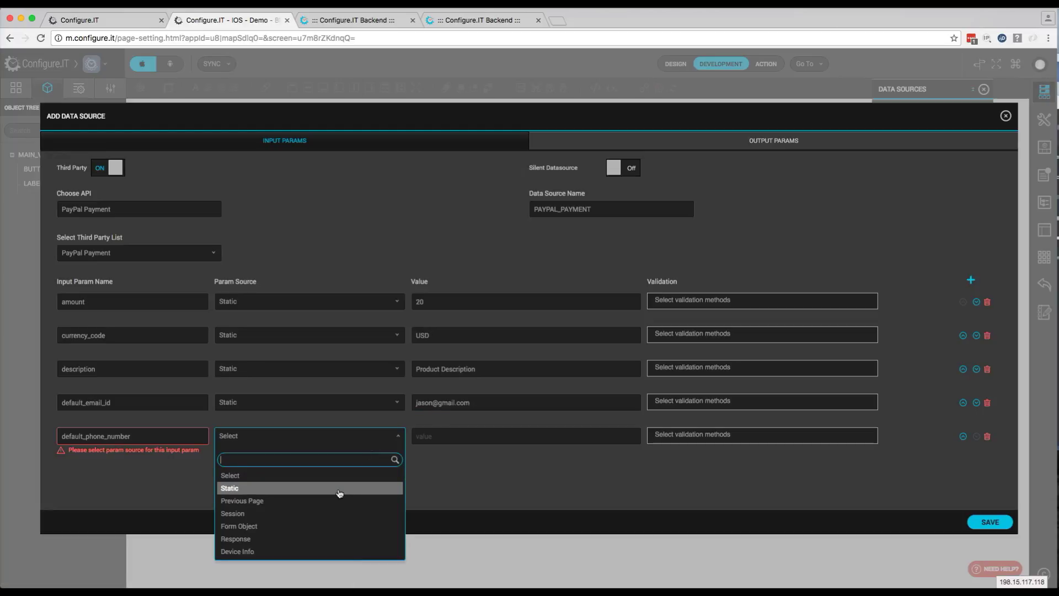
{"action": "left_click", "coordinate": [413, 479]}
{"action": "left_click", "coordinate": [454, 436]}
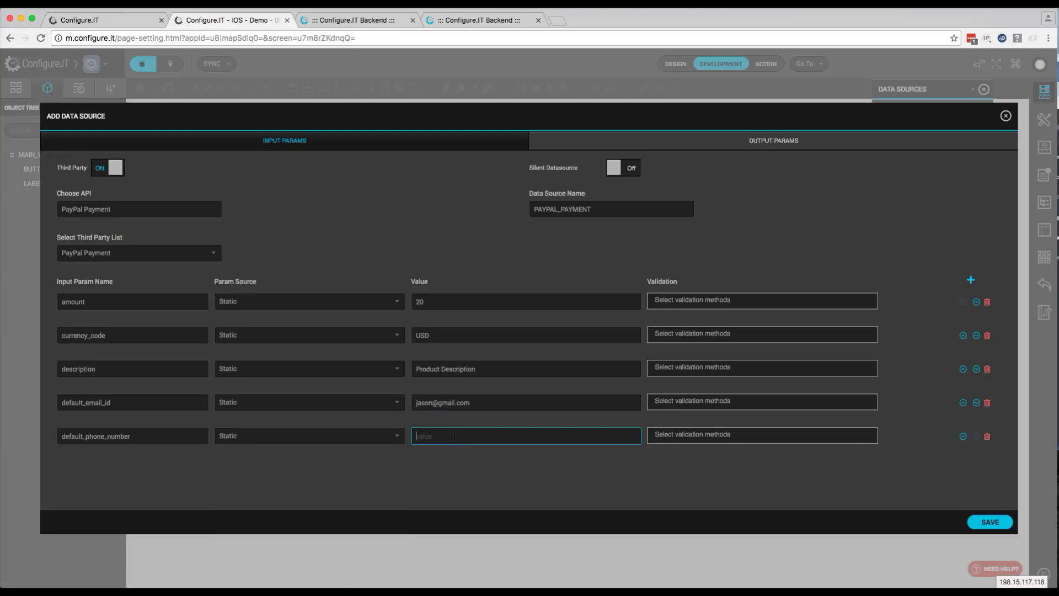
{"action": "type", "text": "555-555-5555"}
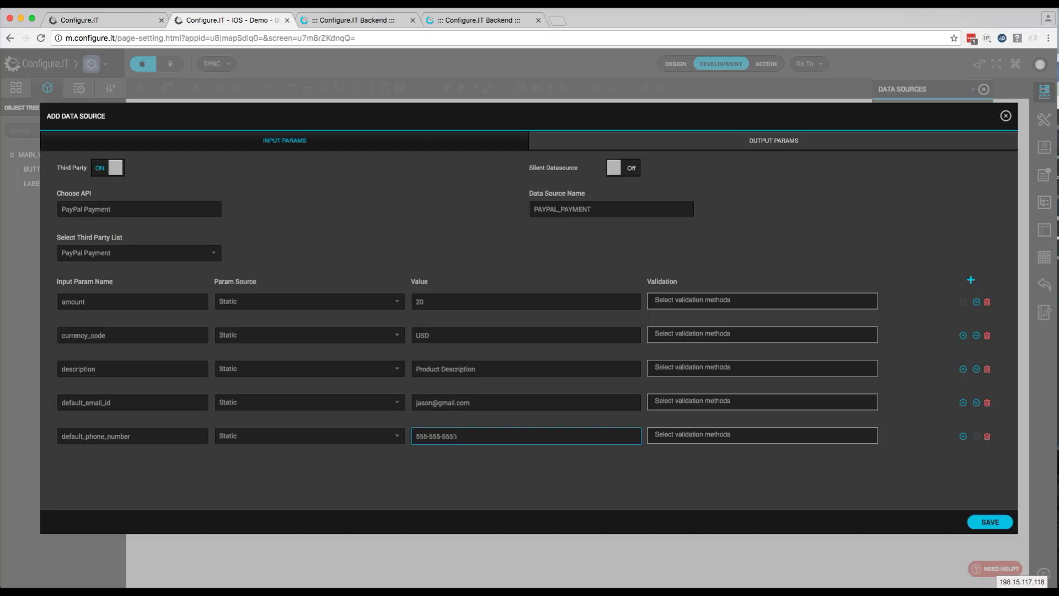
{"action": "left_click", "coordinate": [987, 525]}
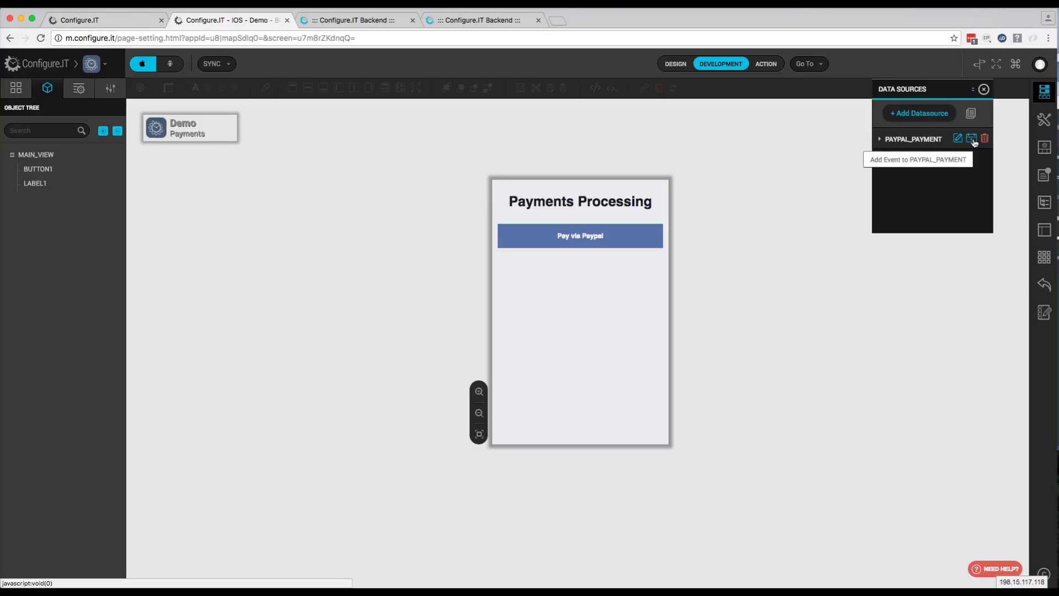
Add a Datasource Loaded event to PAYPAL_PAYMENT and open it in the event editor
{"action": "left_click", "coordinate": [973, 143]}
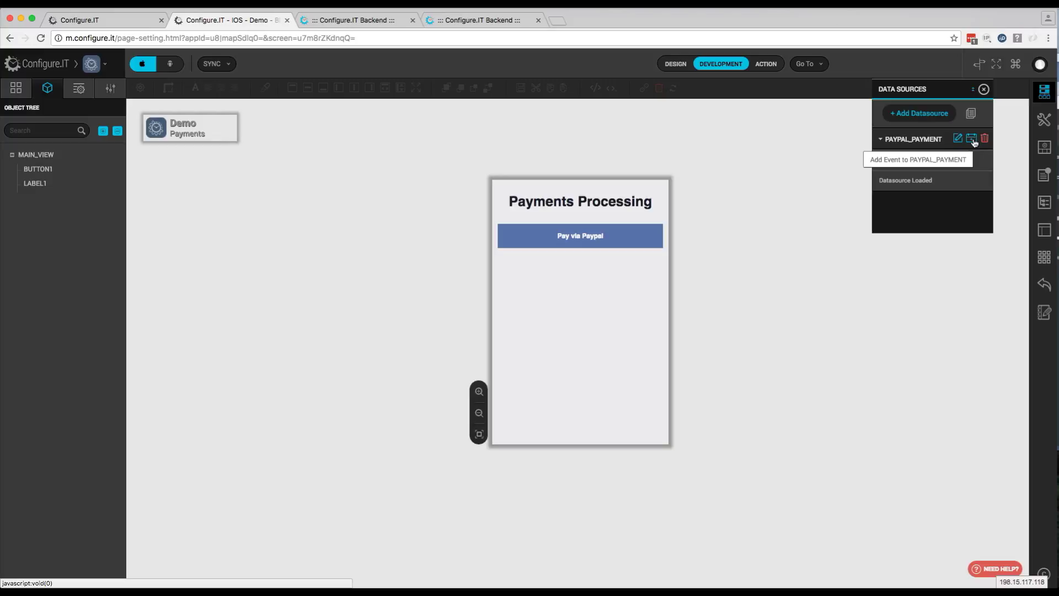
{"action": "mouse_move", "coordinate": [924, 182]}
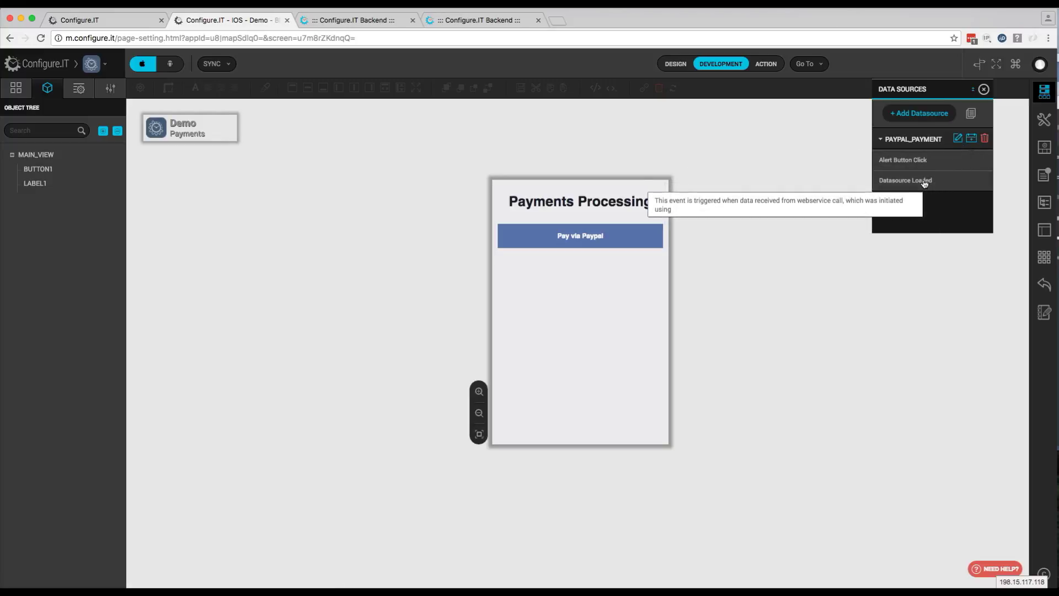
{"action": "left_click", "coordinate": [924, 182]}
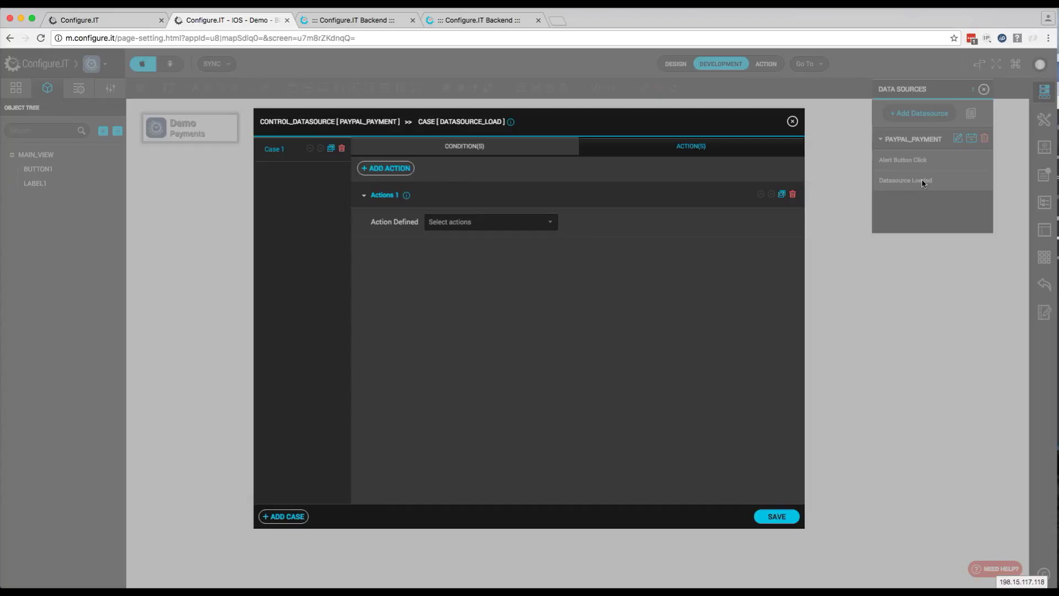
Add a case condition: Response value 'success' equals static 1
{"action": "left_click", "coordinate": [461, 147]}
{"action": "left_click", "coordinate": [763, 169]}
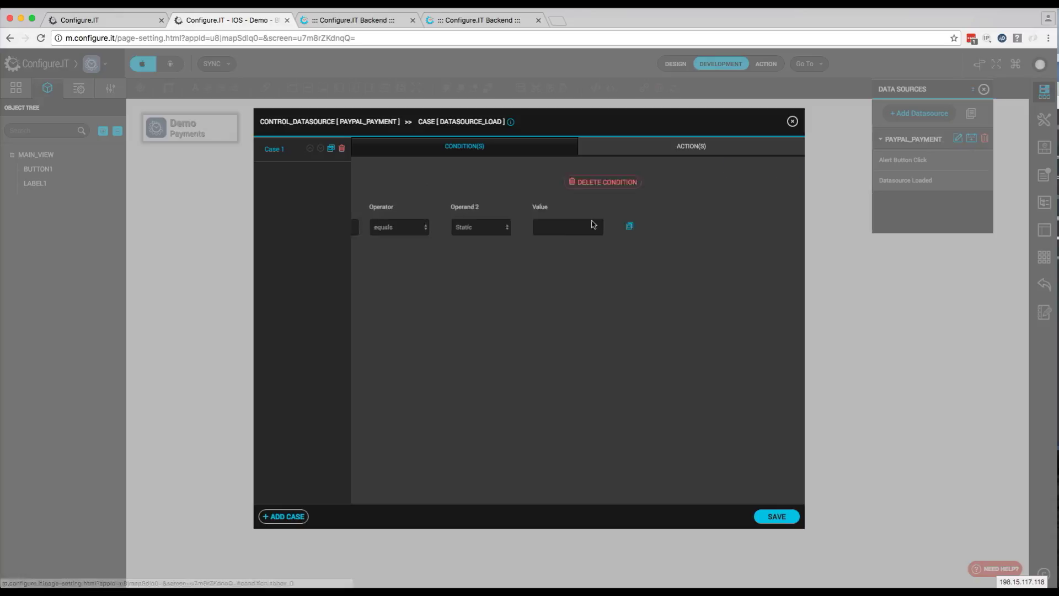
{"action": "left_click", "coordinate": [385, 227]}
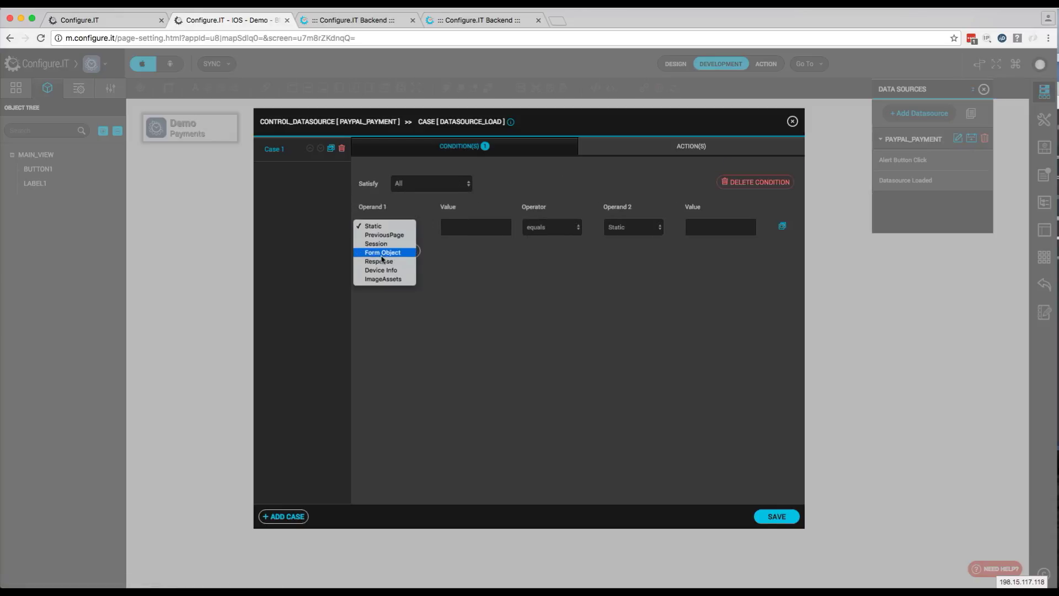
{"action": "left_click", "coordinate": [435, 247]}
{"action": "left_click", "coordinate": [466, 228]}
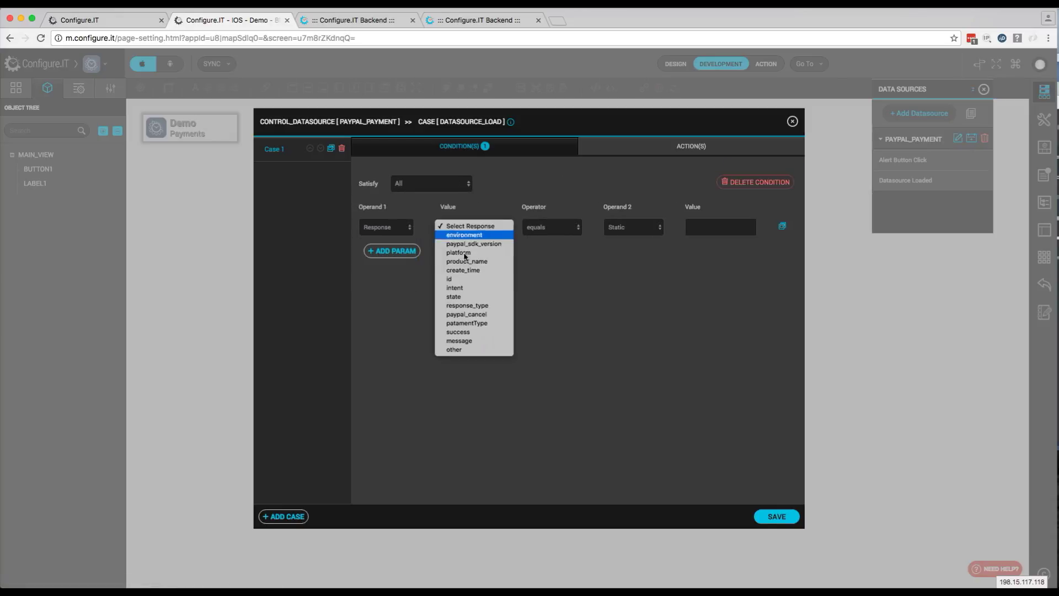
{"action": "left_click", "coordinate": [473, 333]}
{"action": "left_click", "coordinate": [711, 227]}
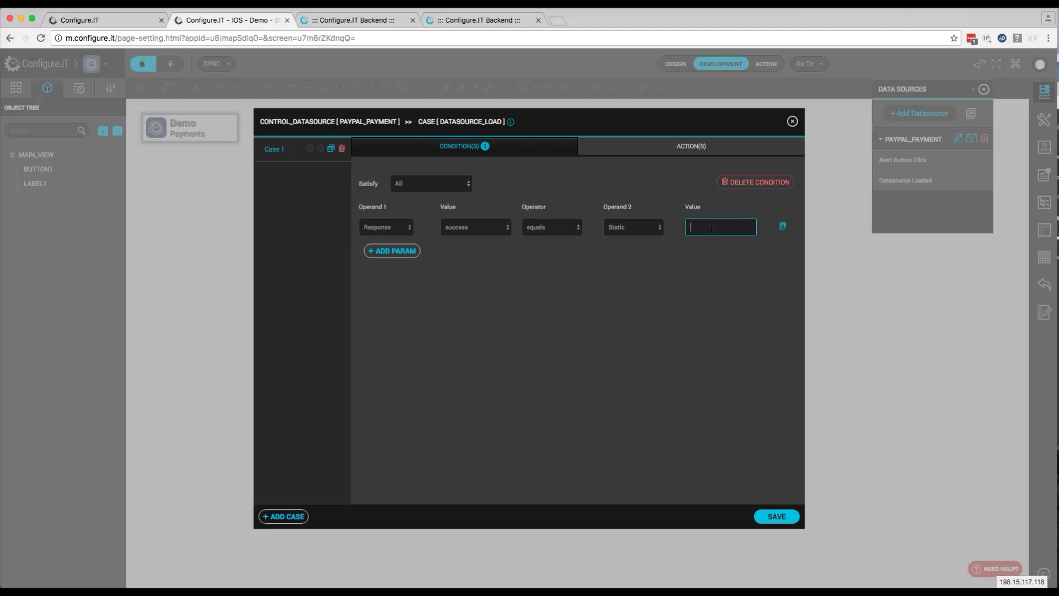
{"action": "type", "text": "1"}
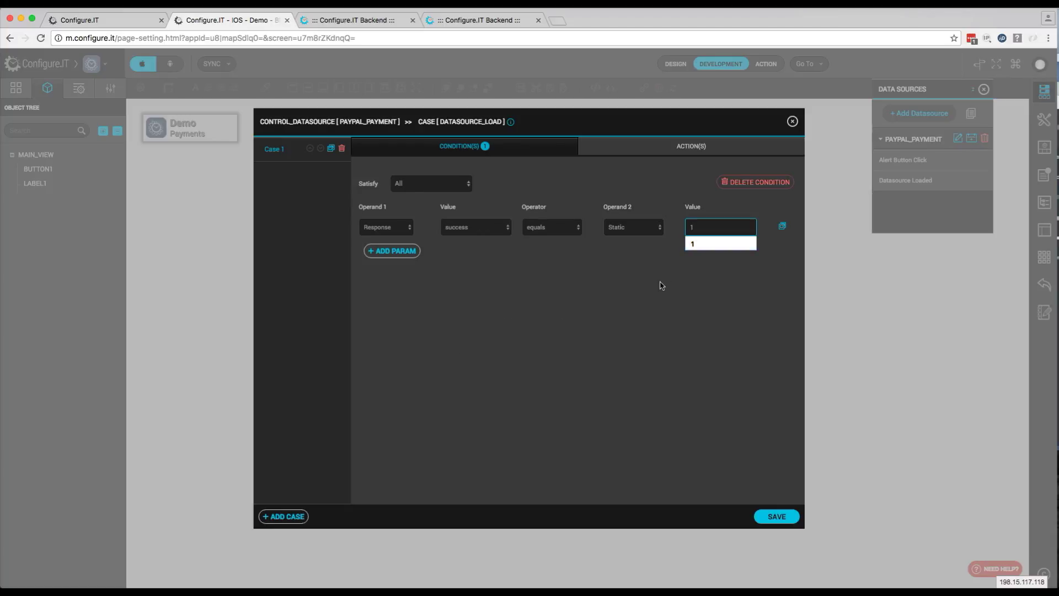
{"action": "left_click", "coordinate": [661, 285]}
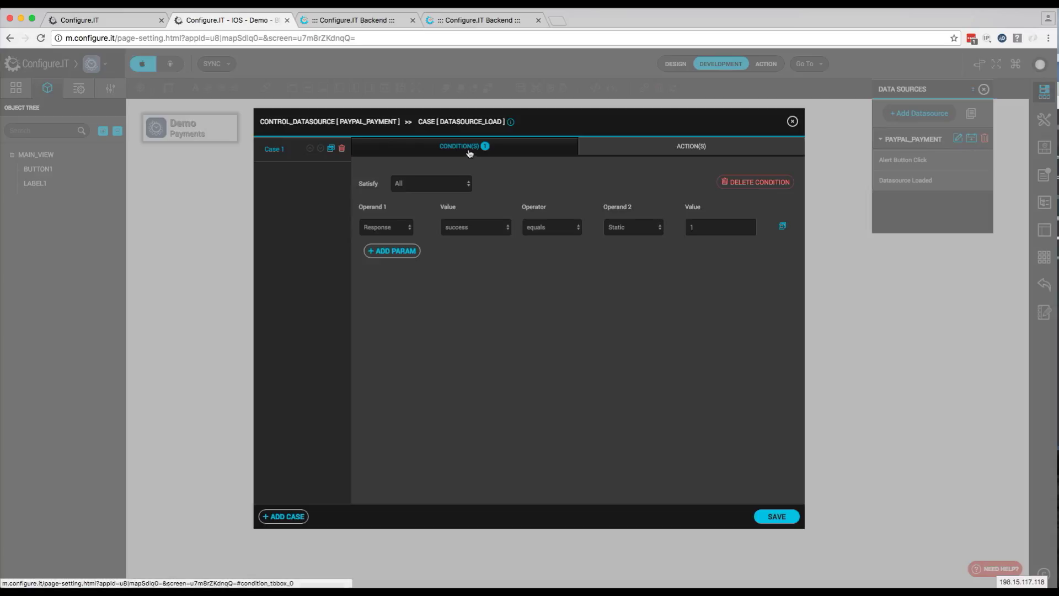
Review the Actions list without adding an action, then save the event
{"action": "left_click", "coordinate": [628, 154]}
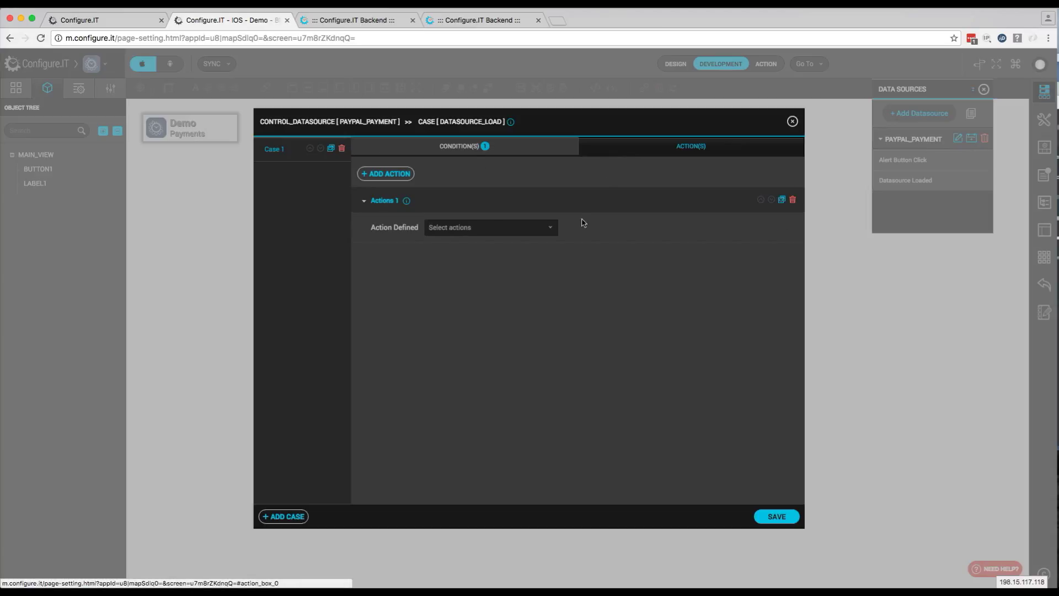
{"action": "left_click", "coordinate": [539, 228]}
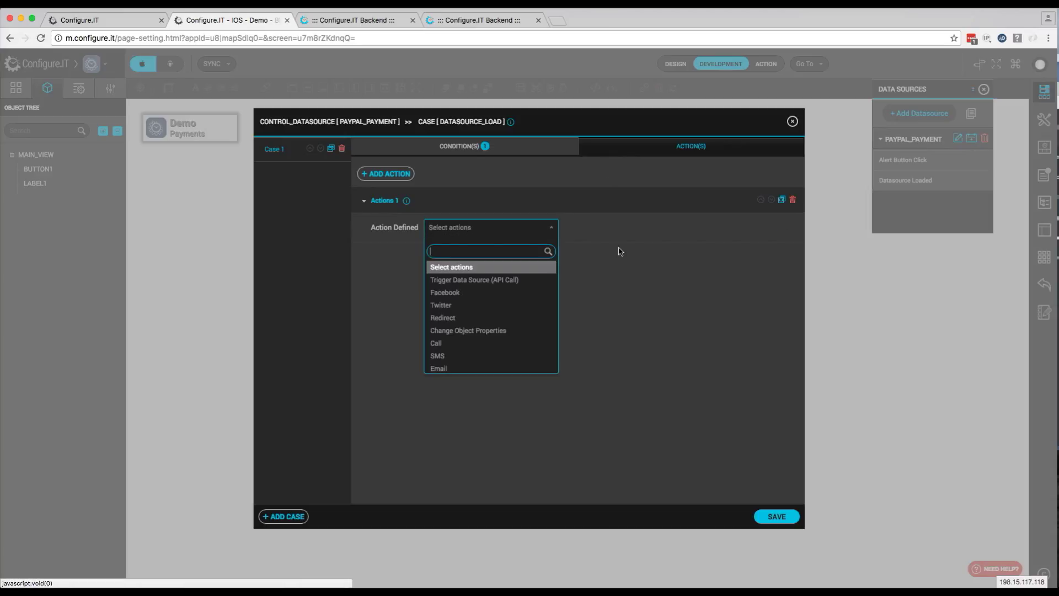
{"action": "left_click", "coordinate": [660, 424]}
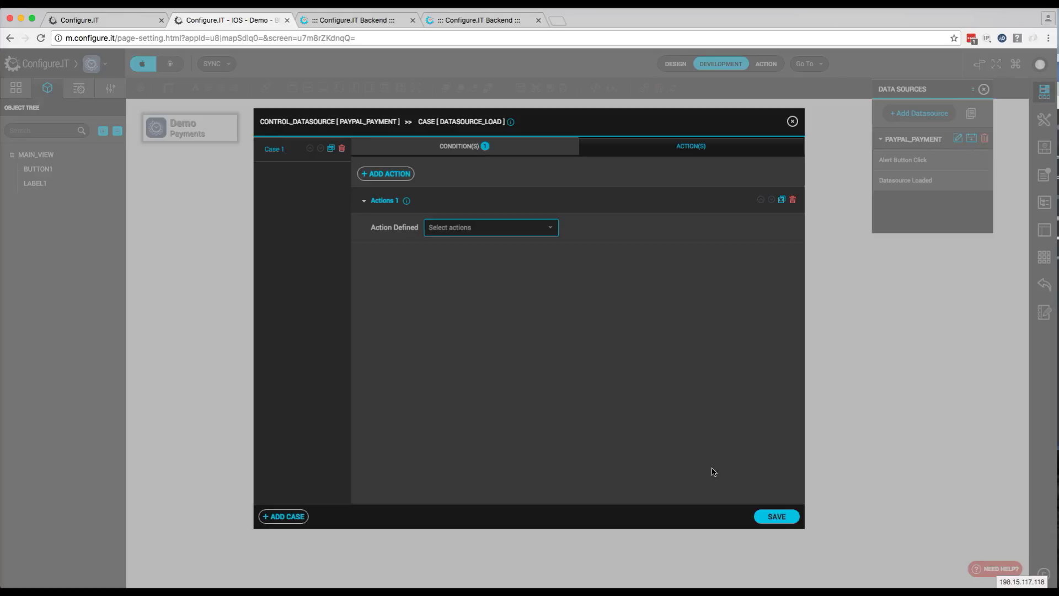
{"action": "left_click", "coordinate": [777, 516]}
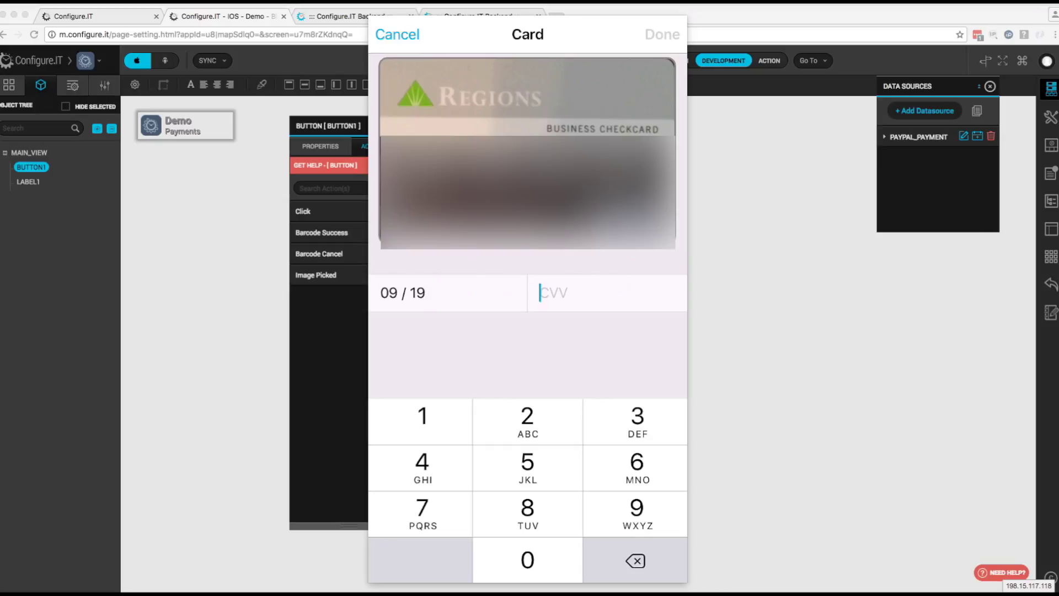
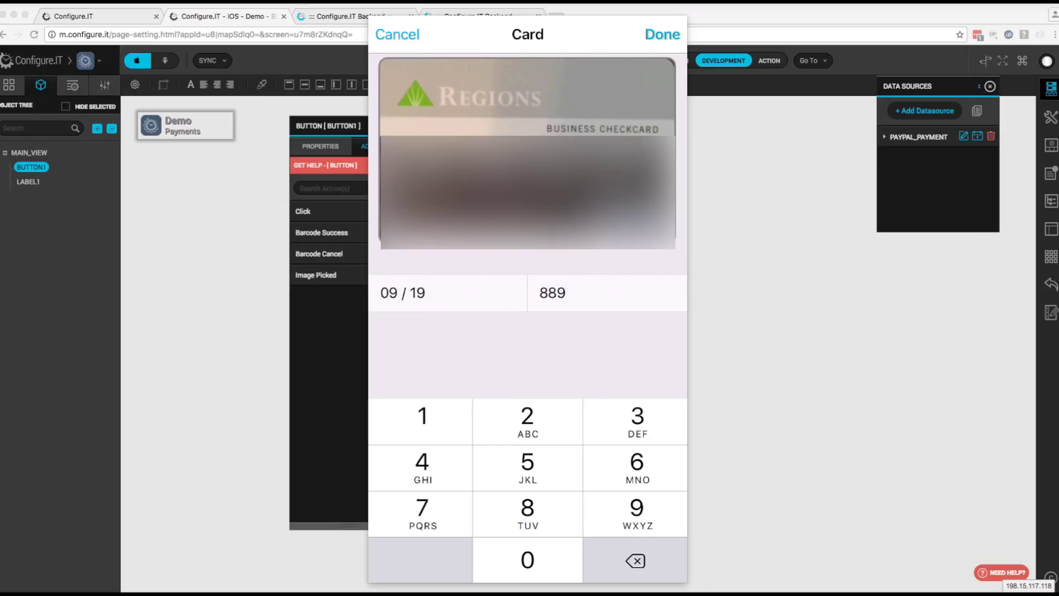
Enter the card's CVV, confirm the card details, and charge the card
{"action": "left_click", "coordinate": [662, 34]}
{"action": "left_click", "coordinate": [528, 234]}
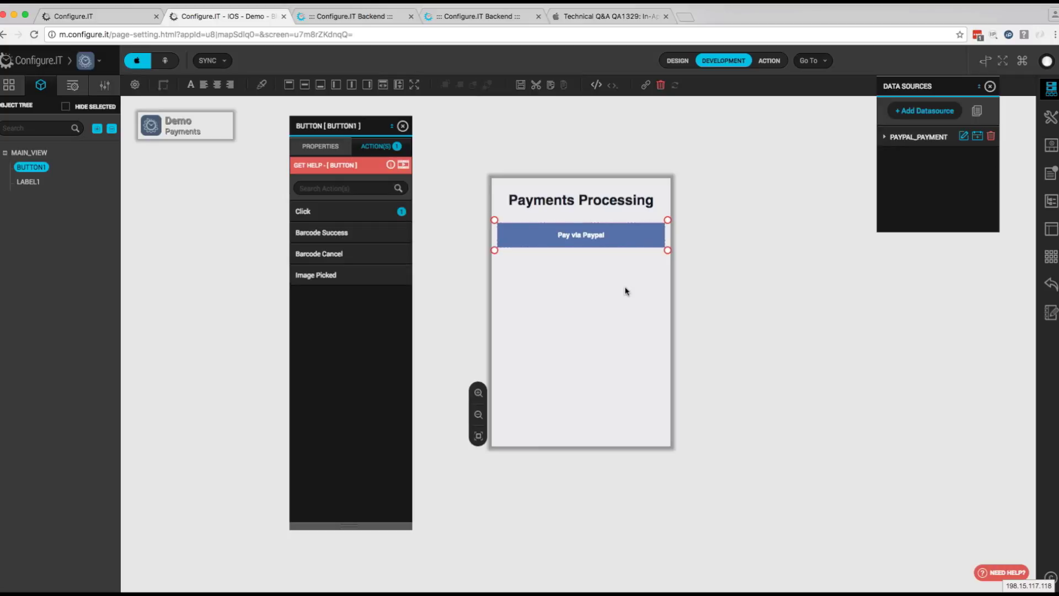
Switch to Apple's Technical Q&A QA1329 page on In-App Purchase product identifiers
{"action": "left_click", "coordinate": [585, 16]}
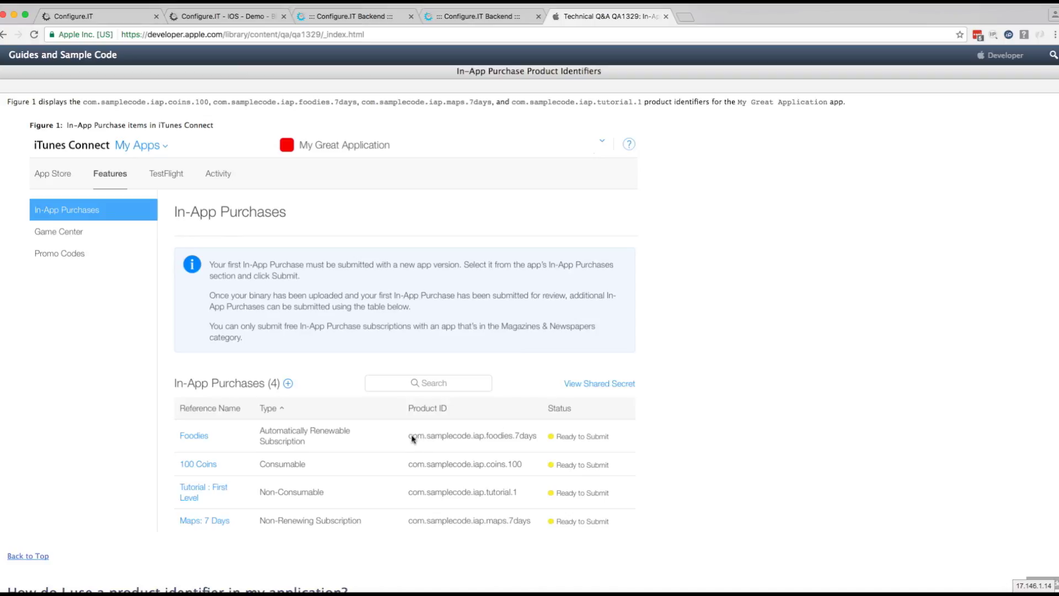
{"action": "left_click", "coordinate": [232, 16]}
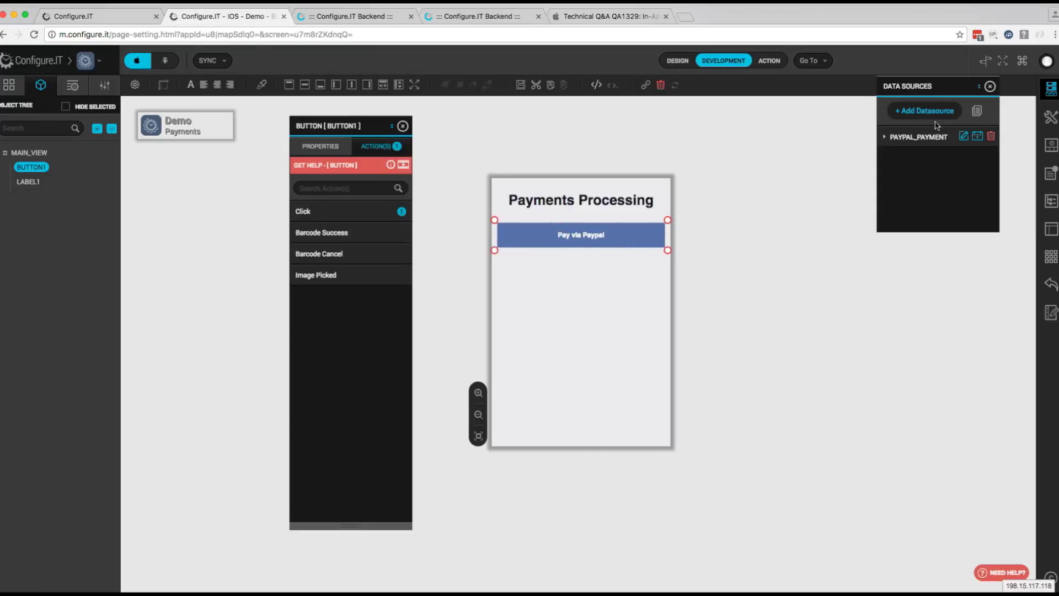
Add a third-party data source using the In App Purchase API, named IN_APP_PURCHASE
{"action": "left_click", "coordinate": [917, 156]}
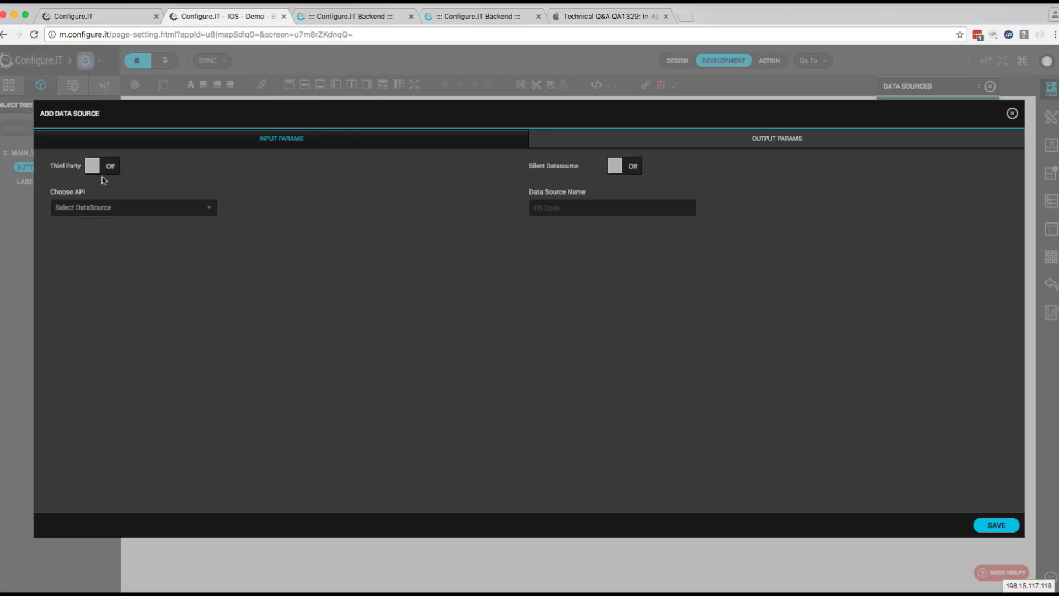
{"action": "left_click", "coordinate": [102, 167]}
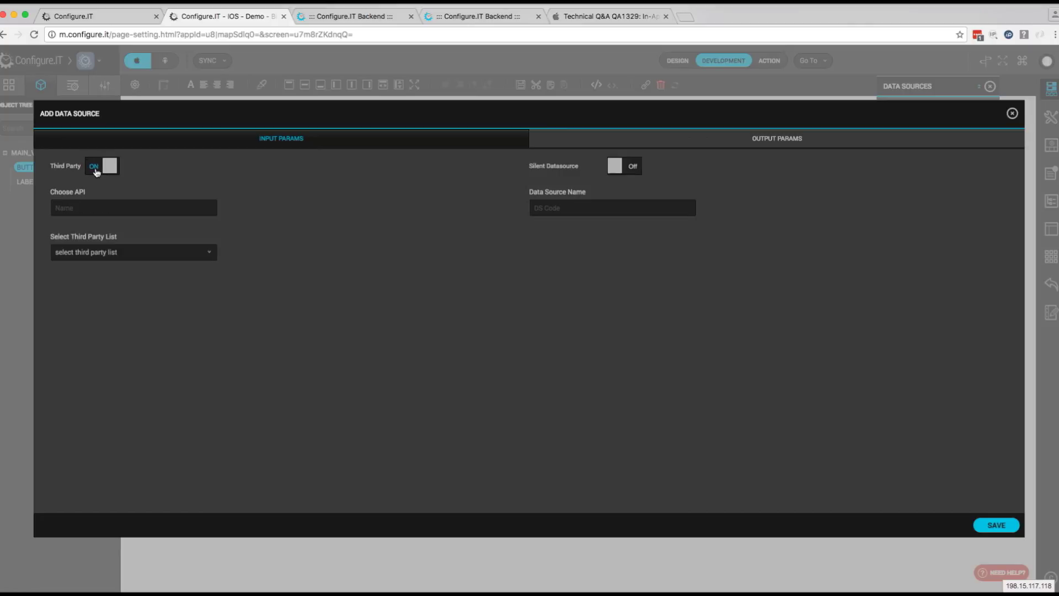
{"action": "left_click", "coordinate": [116, 252]}
{"action": "scroll", "coordinate": [124, 325], "scroll_direction": "down", "scroll_amount": 5}
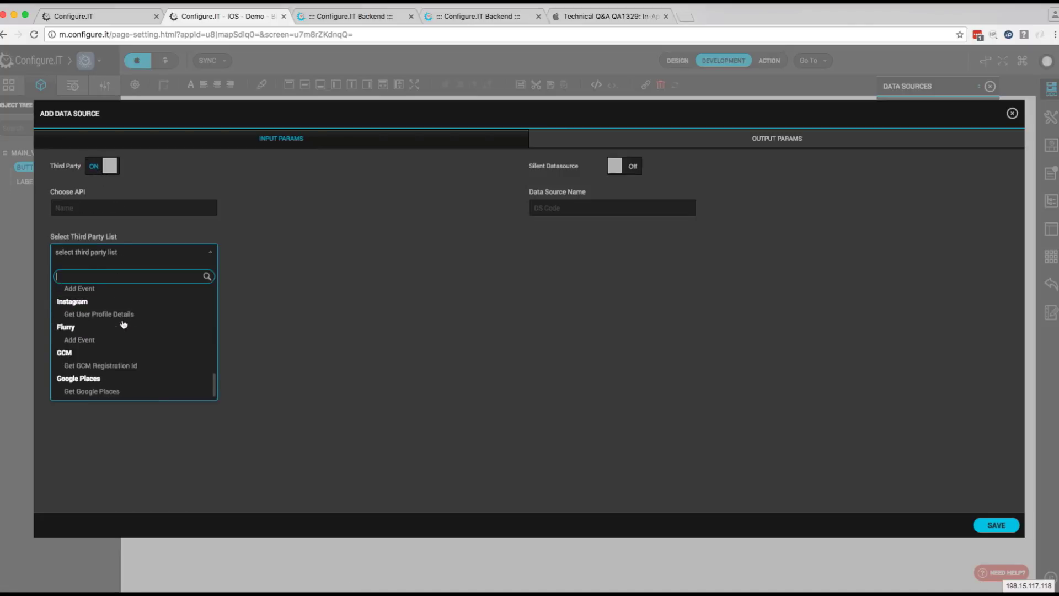
{"action": "scroll", "coordinate": [117, 317], "scroll_direction": "up", "scroll_amount": 2}
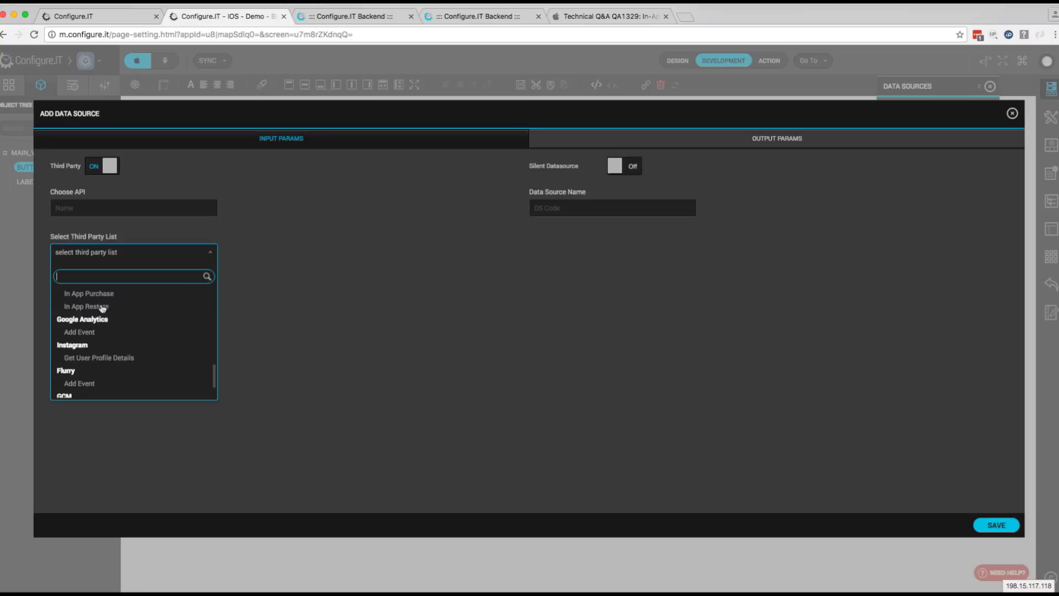
{"action": "left_click", "coordinate": [101, 295]}
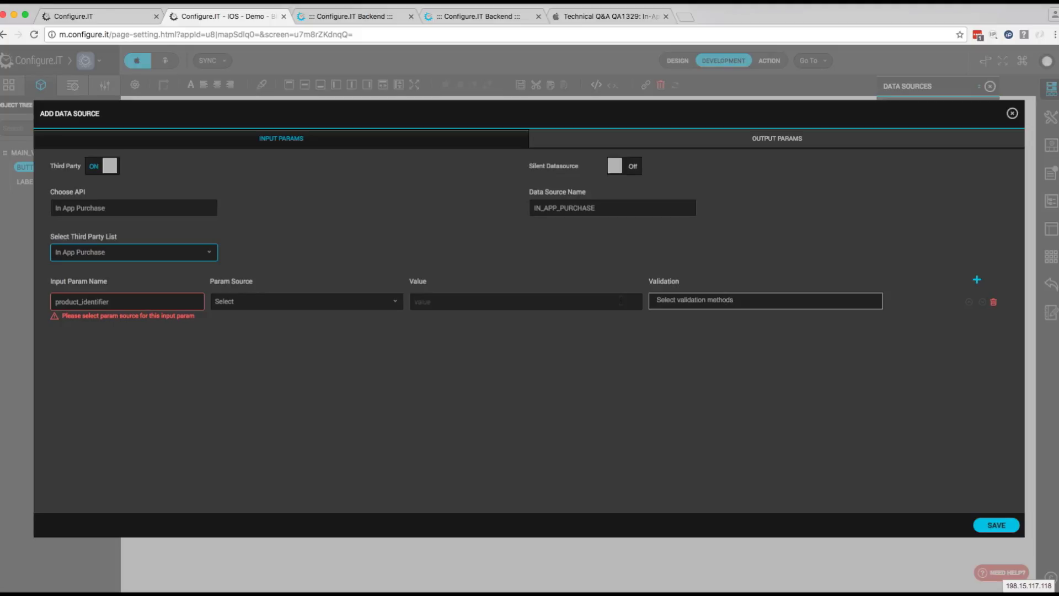
{"action": "key", "text": "Tab"}
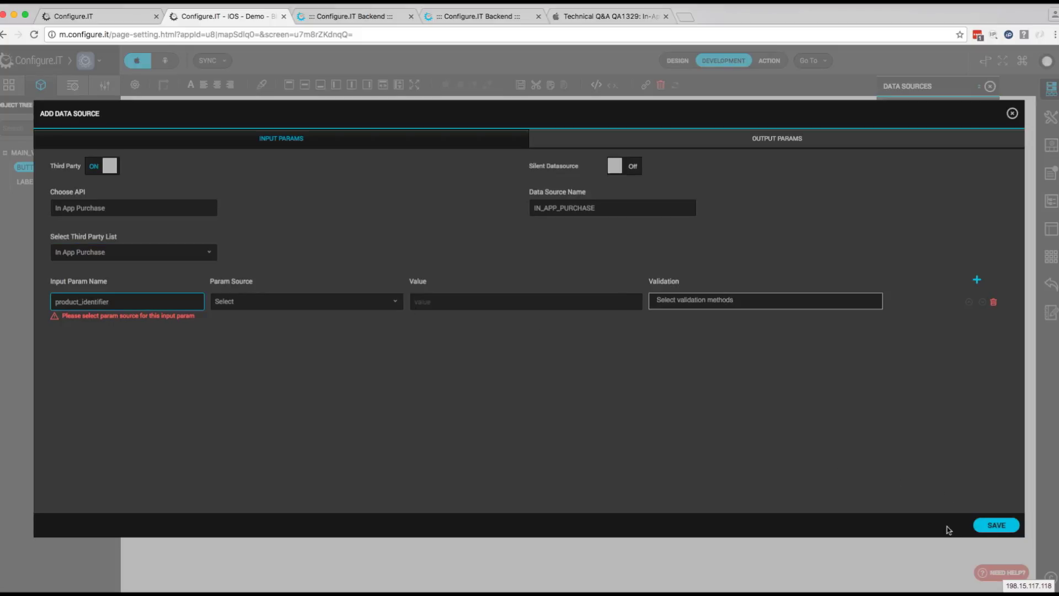